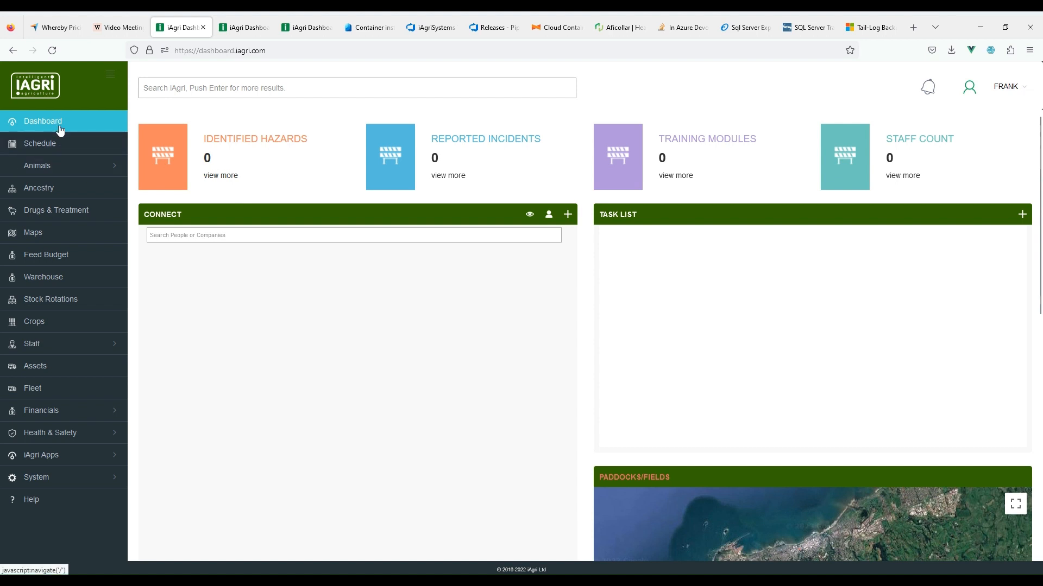
Step: Open the Tax Rates page under Financials
left_click(50, 418)
scroll(62, 397, "down", 3)
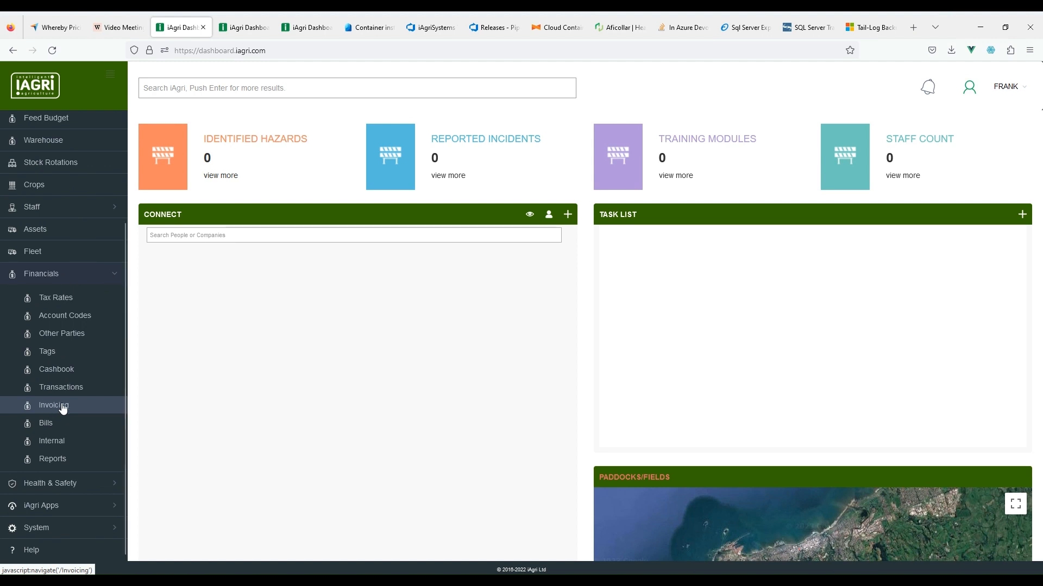
left_click(61, 303)
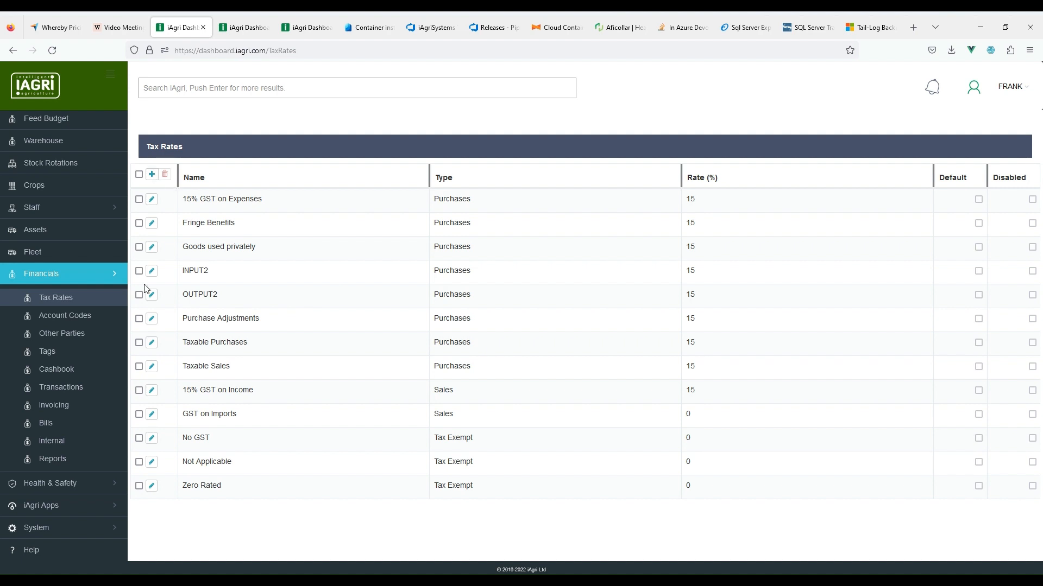
Step: Edit the 15% GST on Income rate, tick Default and save it
left_click(152, 391)
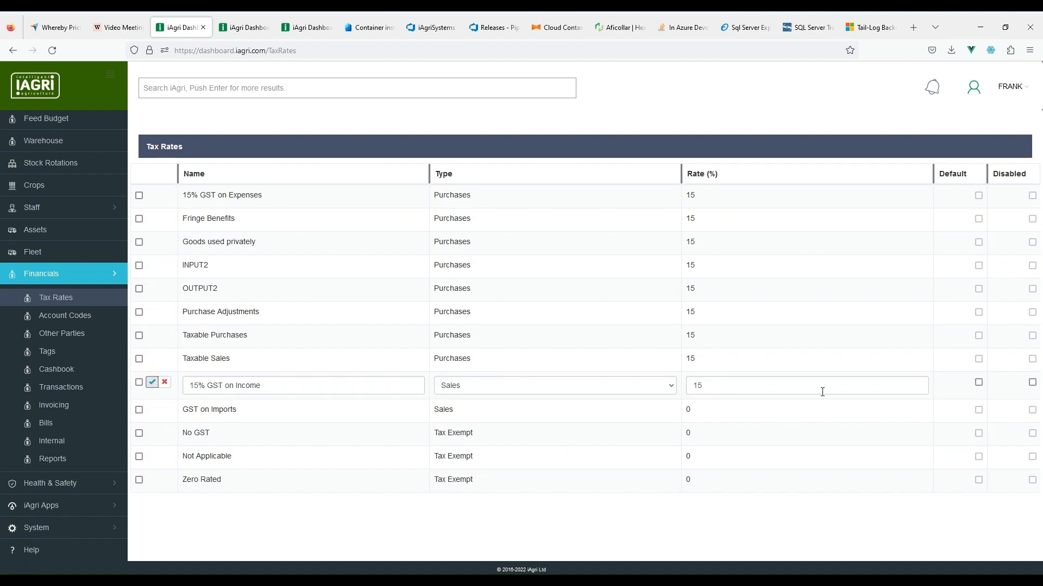
left_click(978, 384)
left_click(153, 383)
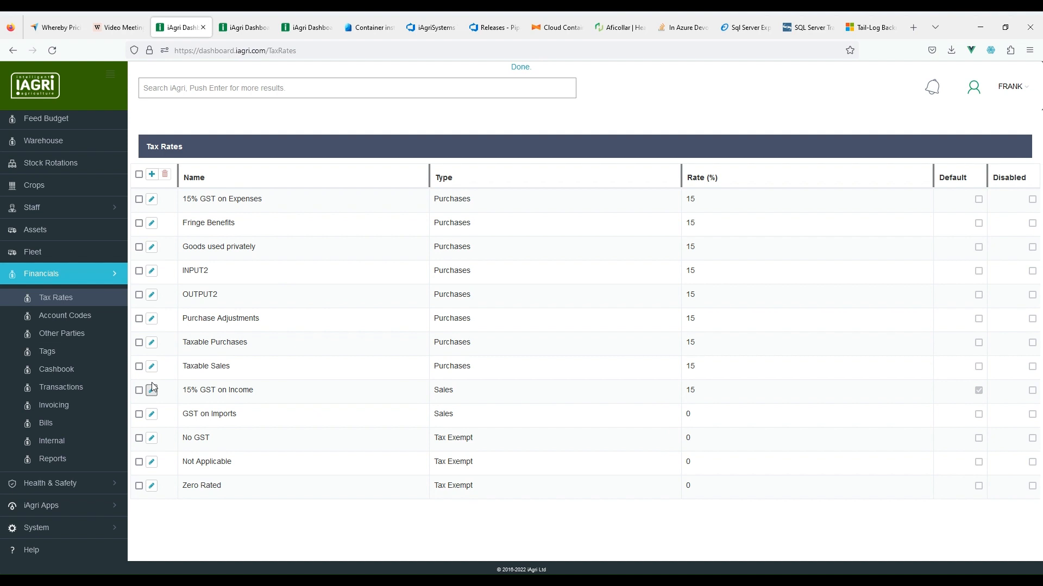
left_click(35, 529)
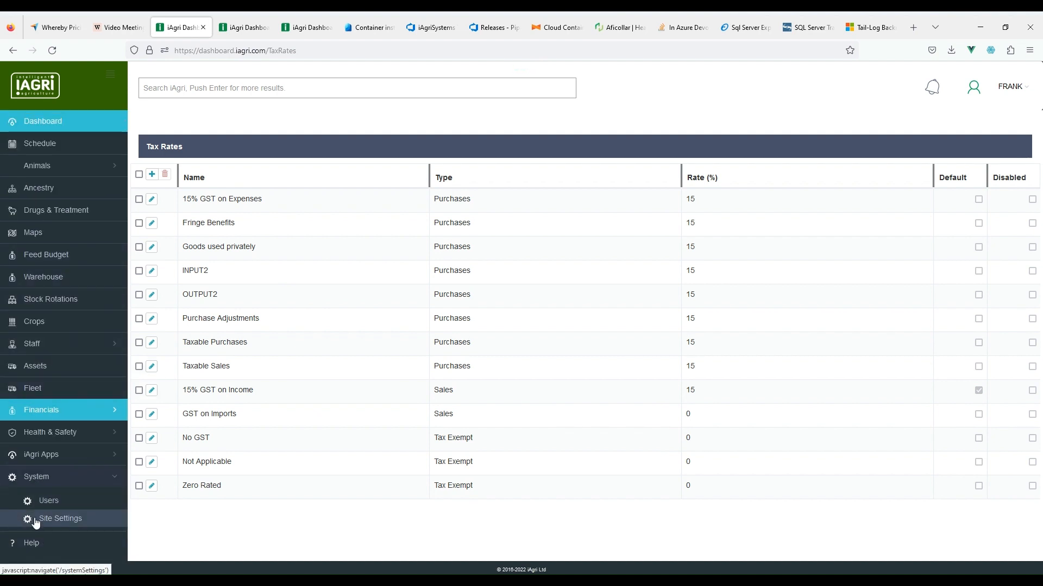
Step: In Site Financials, enter the site's tax number and set the invoice payment period to 28 days
left_click(53, 519)
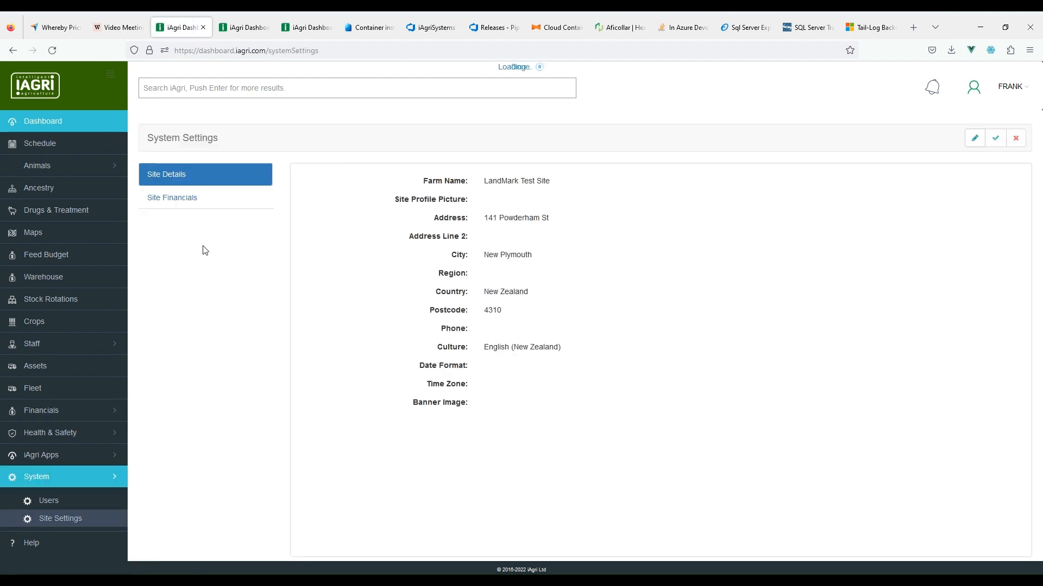
left_click(170, 201)
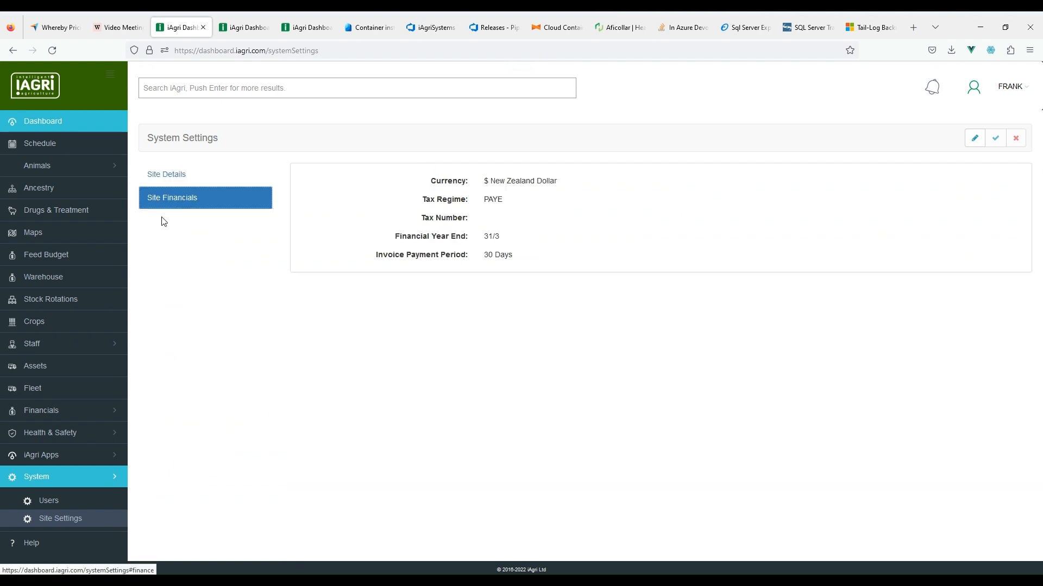
left_click(974, 138)
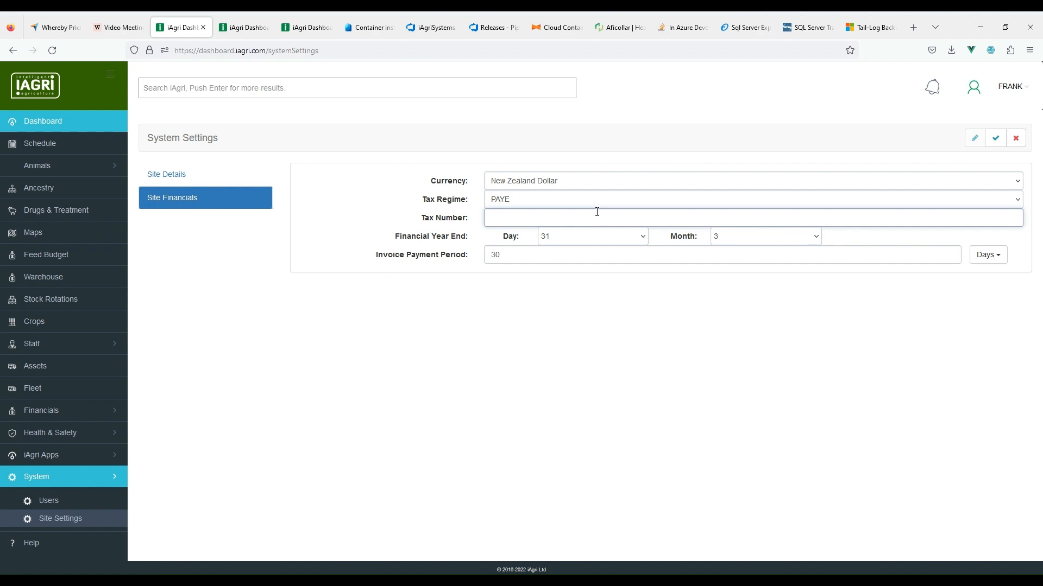
type("1234 1234 1234")
left_click(529, 256)
left_click_drag(529, 255, 481, 254)
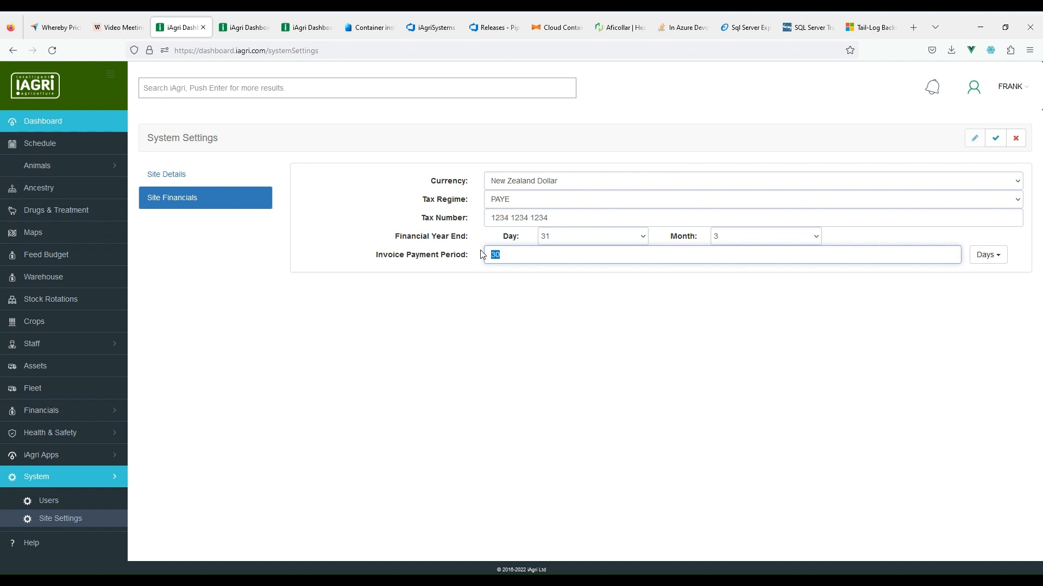
type("28")
left_click(994, 142)
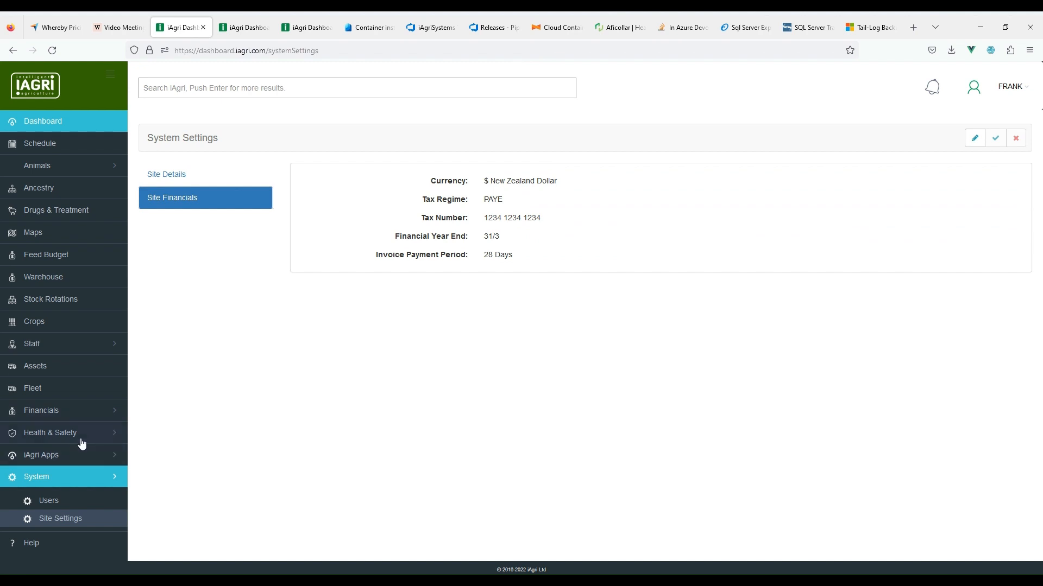
left_click(66, 416)
Step: Go to Invoicing under Financials and start a new invoice
scroll(71, 462, "down", 3)
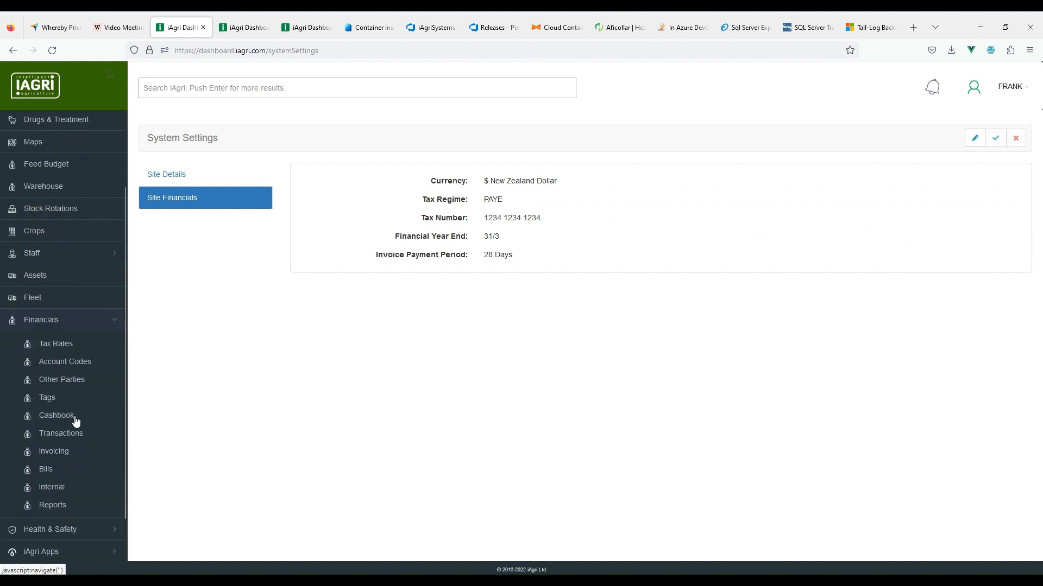
left_click(64, 408)
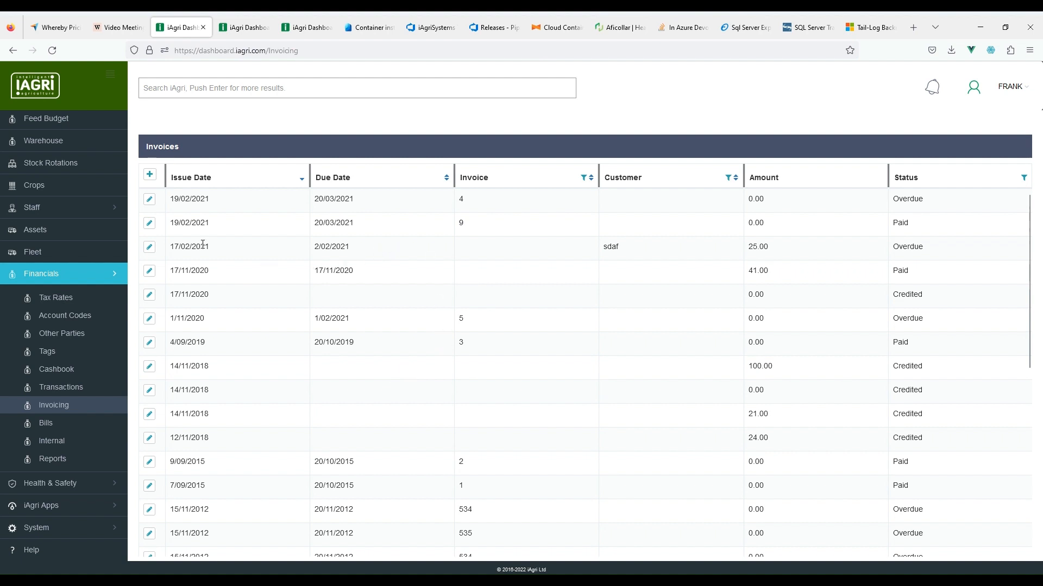
left_click(151, 176)
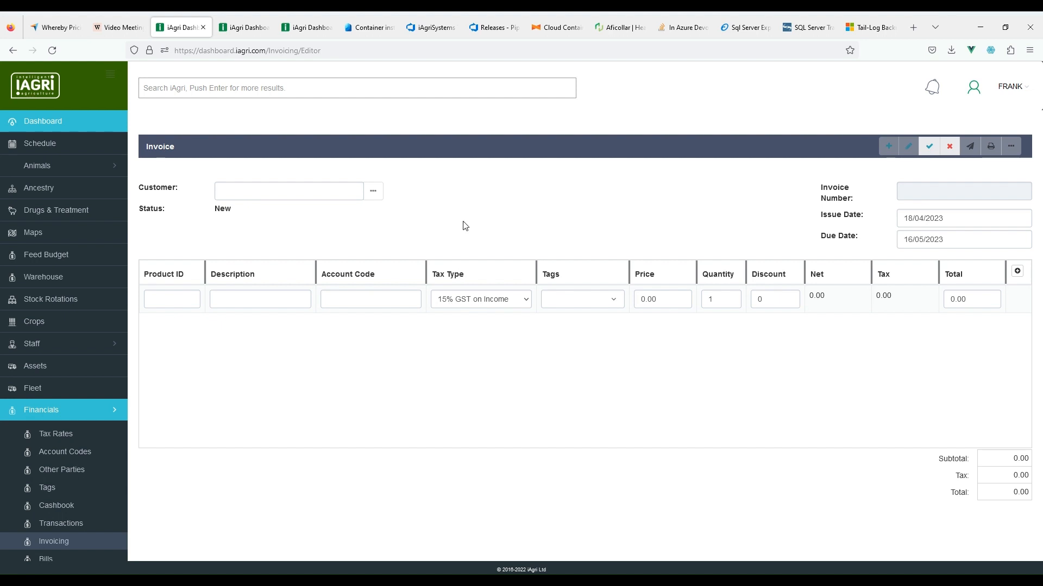
Step: Pick the customer and describe the first line as 'Hay bales - conventional'
left_click(257, 192)
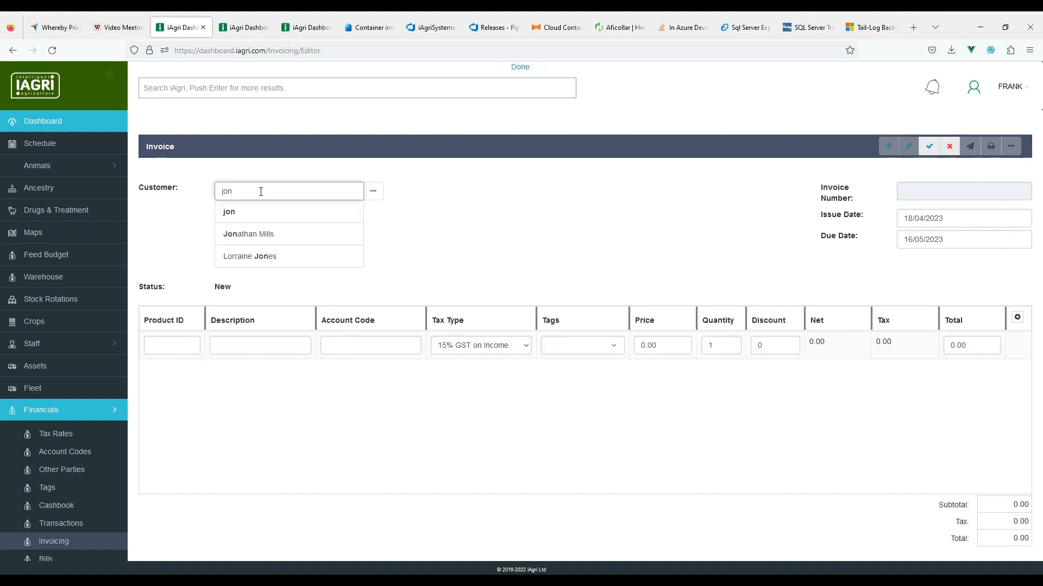
left_click(293, 238)
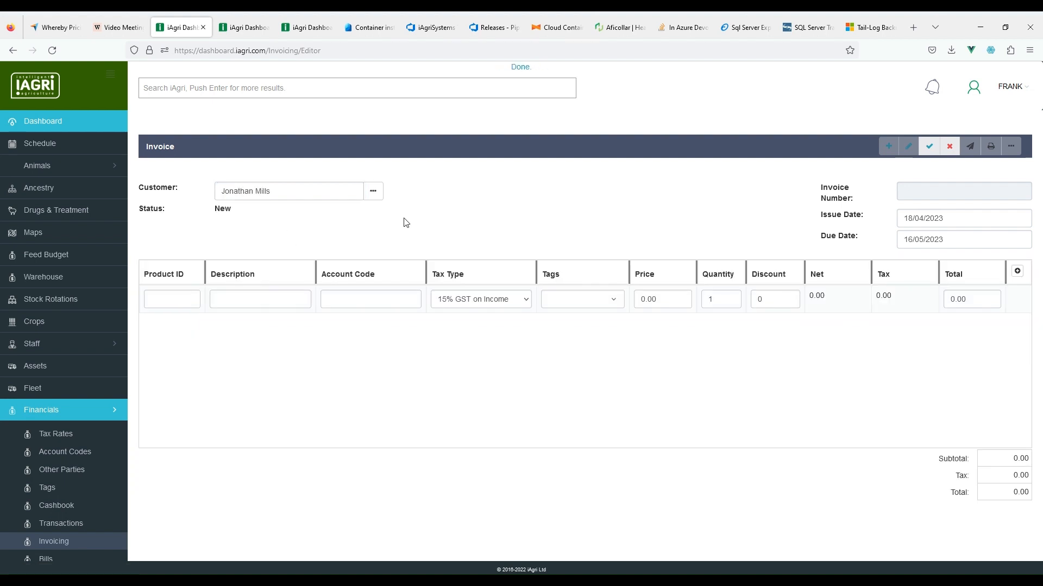
left_click(266, 298)
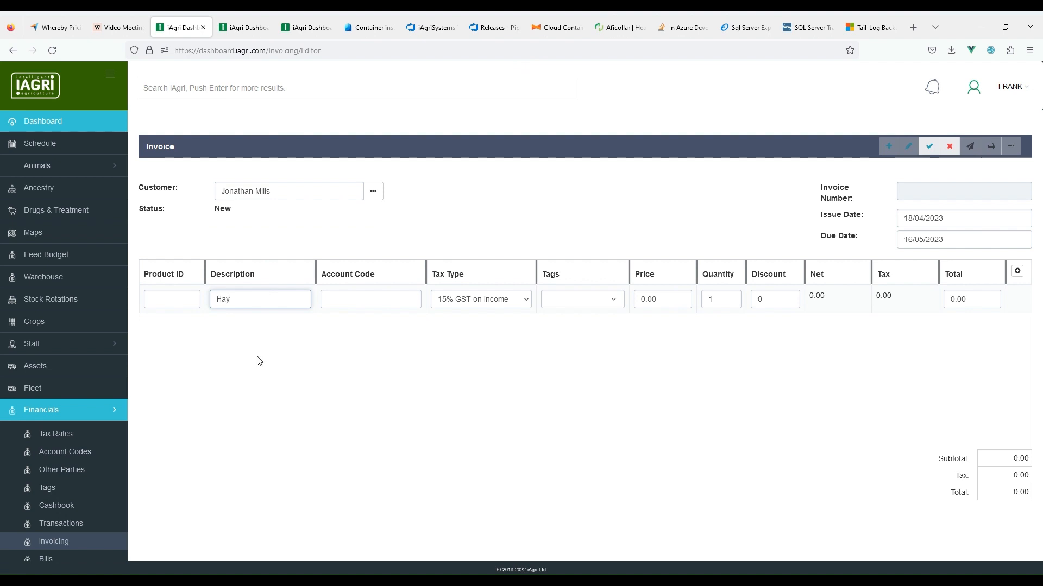
type("Hay bales - conventional")
left_click(344, 297)
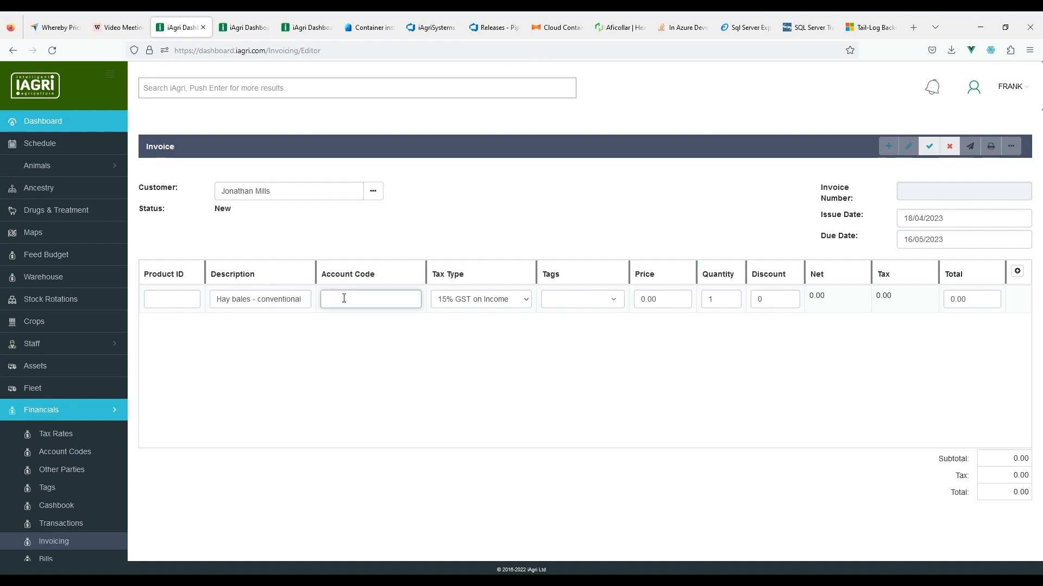
Step: Set the hay line's account code to 3112 Hay Sales
type("hay")
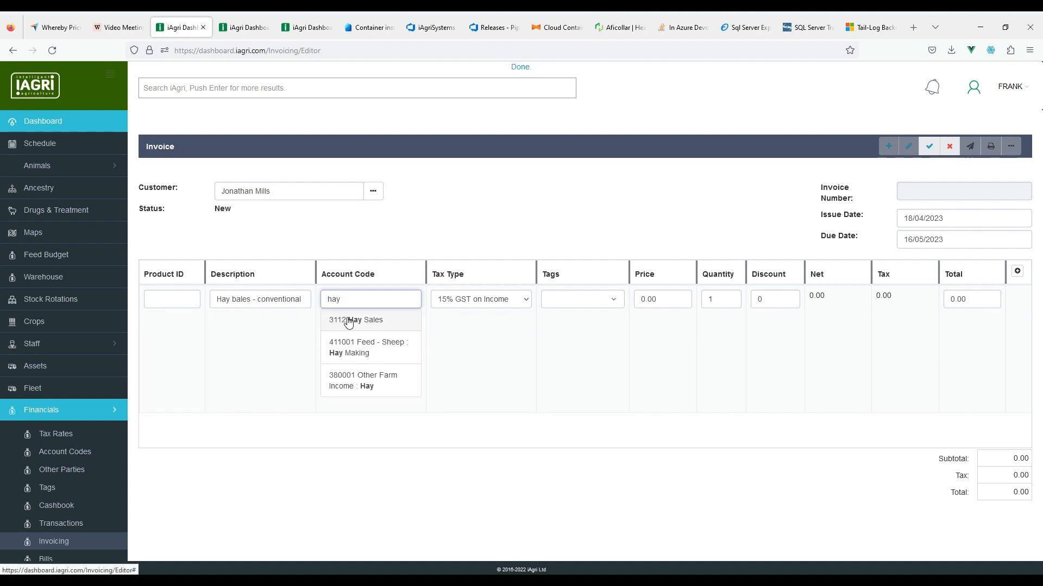
left_click(379, 324)
left_click_drag(384, 299, 317, 299)
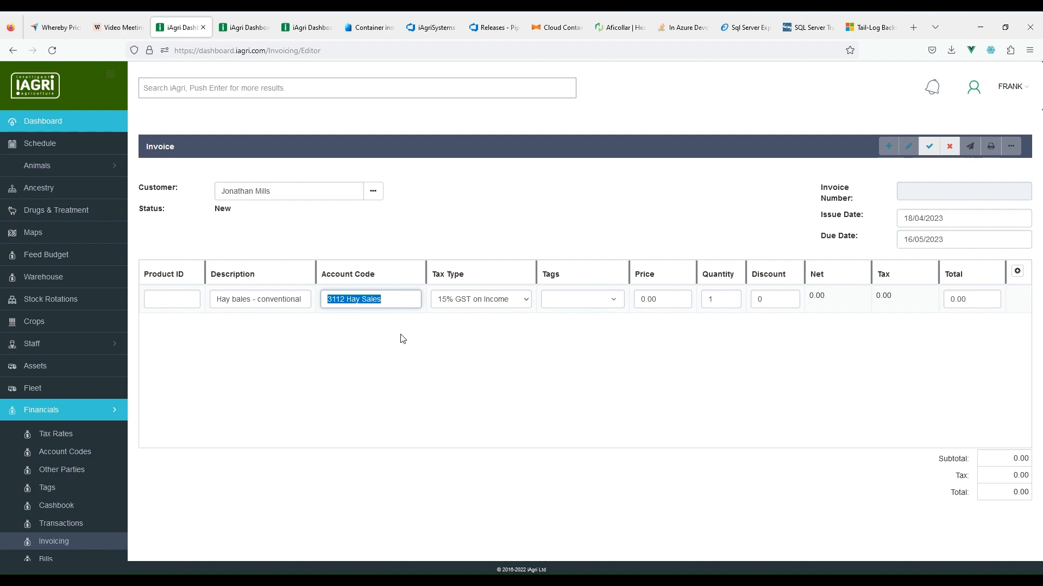
type("3112")
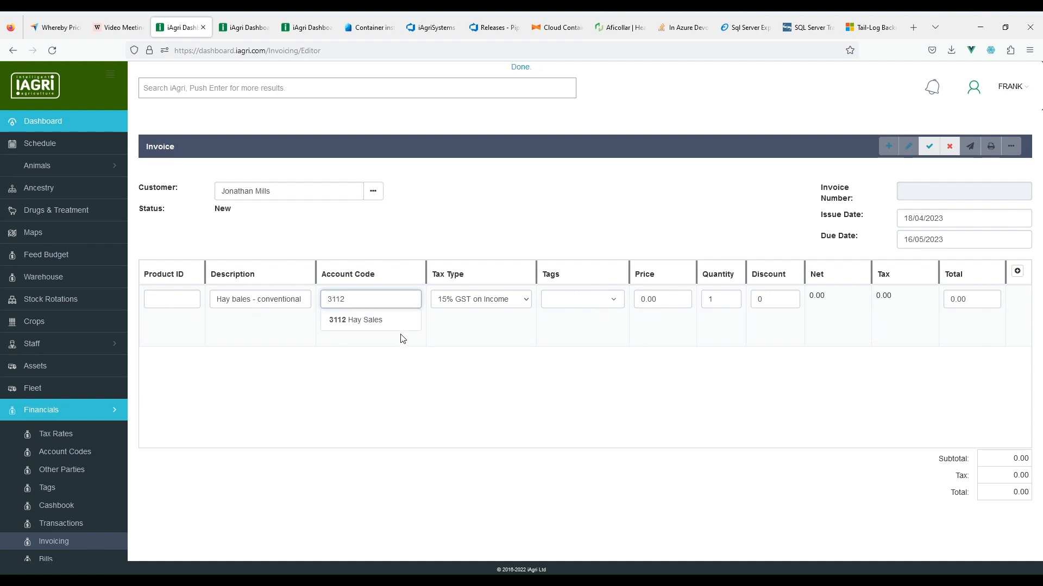
left_click(361, 320)
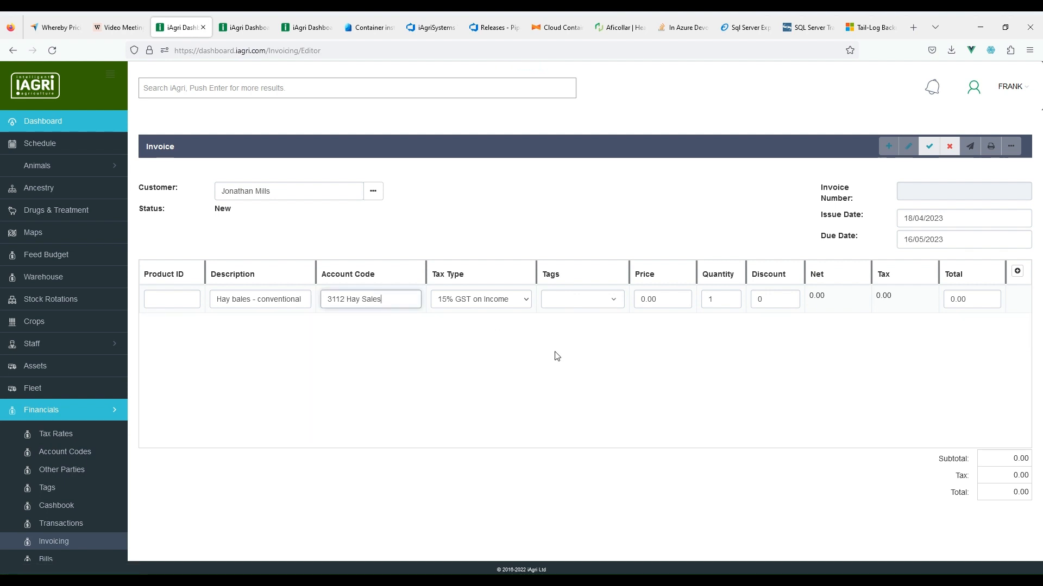
Step: Enter price 20.00 and quantity 50 for a 1,150.00 line total, then add a second row
left_click(637, 299)
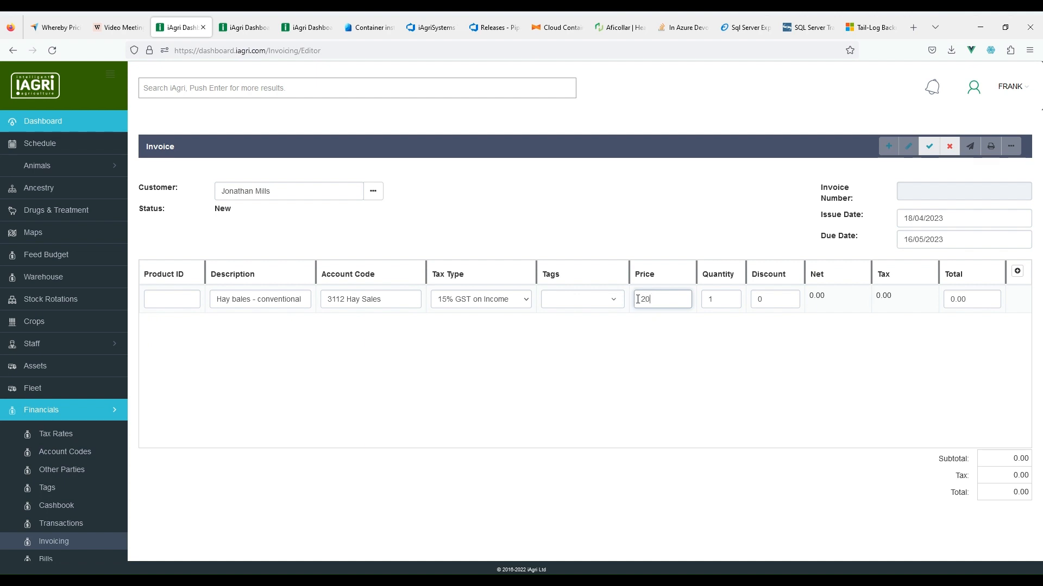
key("Tab")
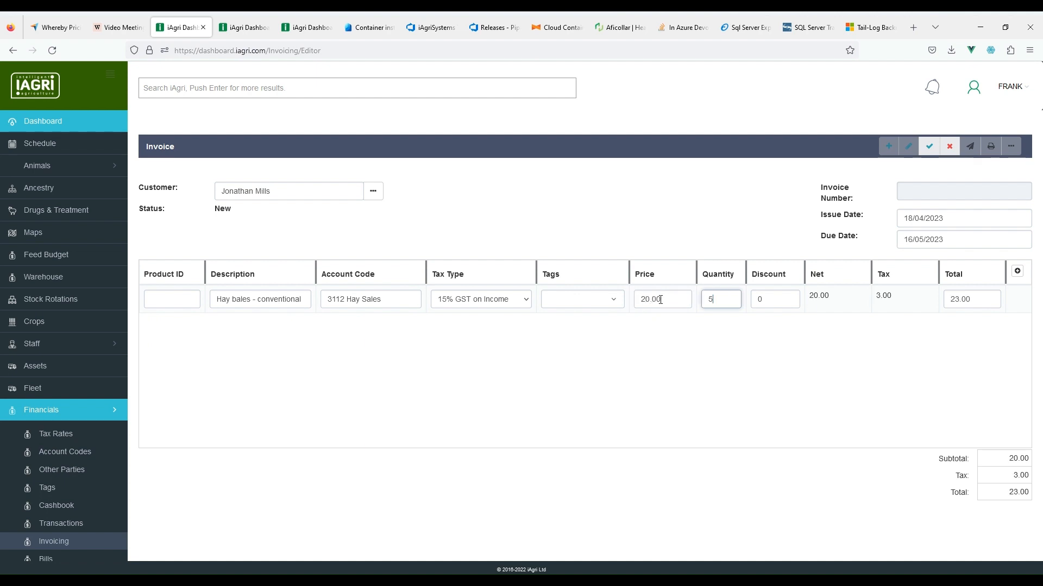
key("Tab")
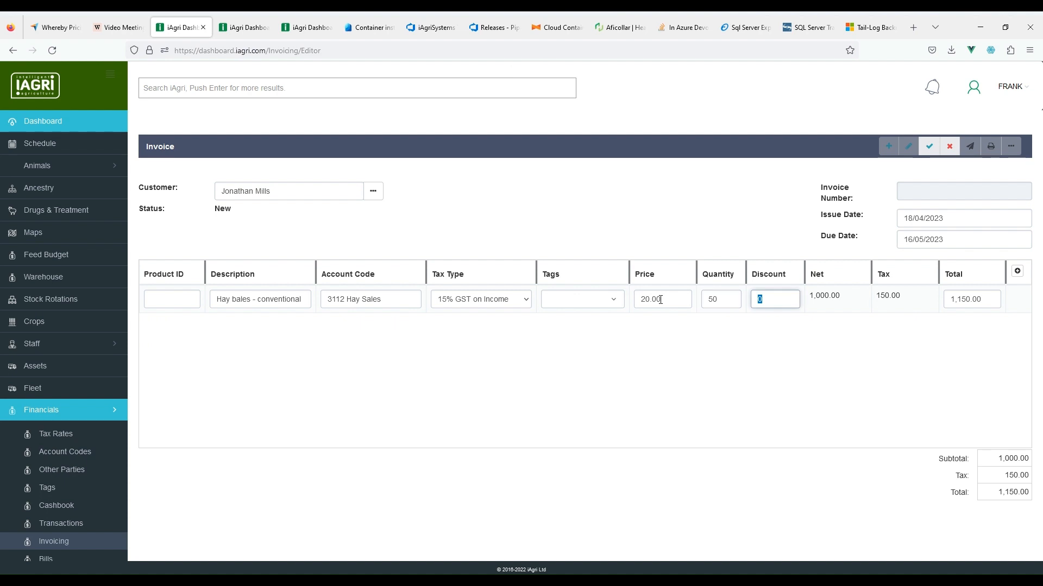
key("Tab")
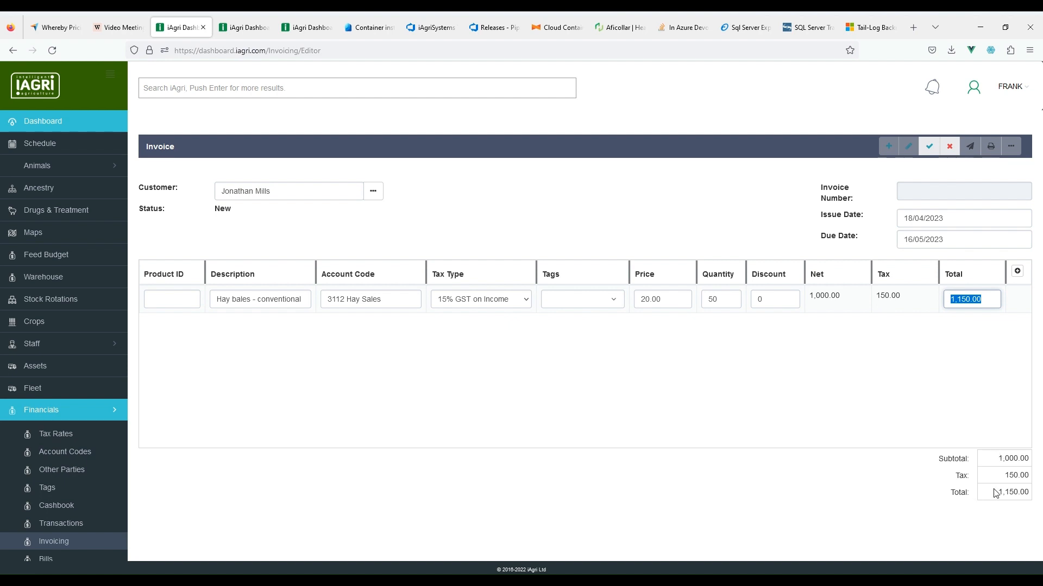
left_click(1017, 272)
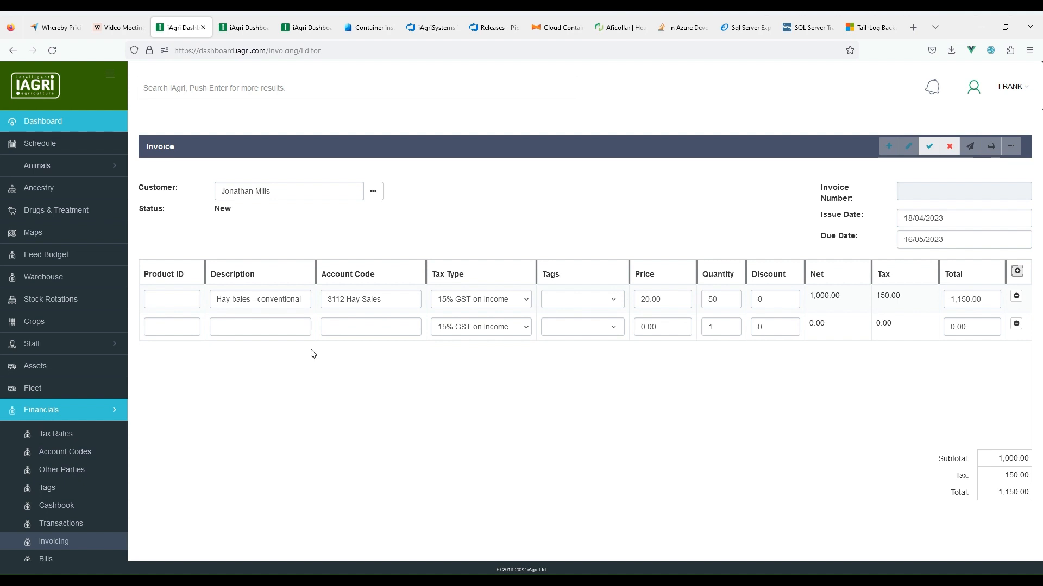
Step: Describe the second line as 'Hay bales - discounted' with account 3112 Hay Sales
left_click(262, 325)
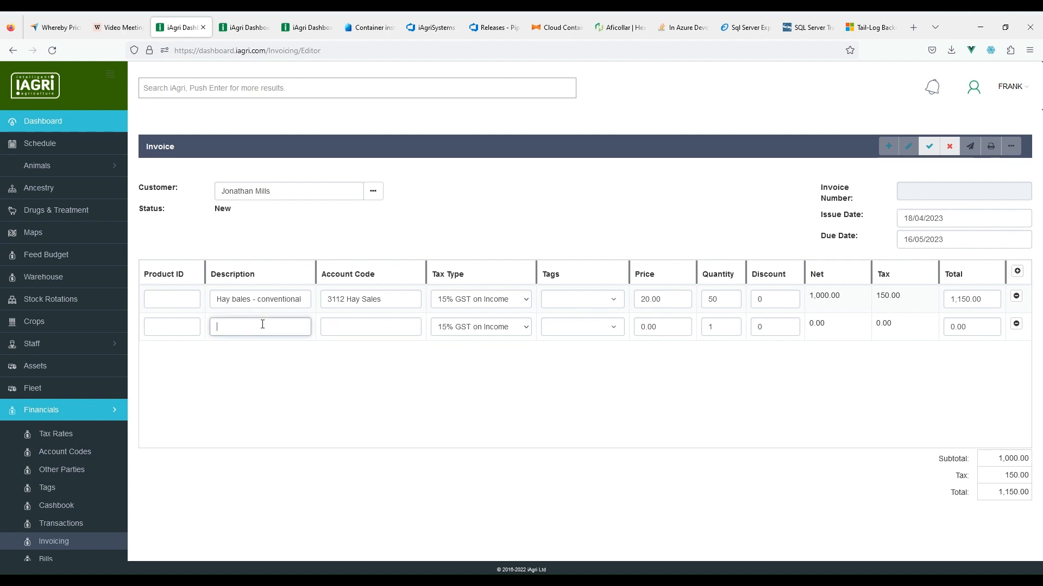
type("ay")
key("BackSpace")
key("BackSpace")
key("BackSpace")
type("Hay bales - discounte")
left_click(348, 326)
type("hay")
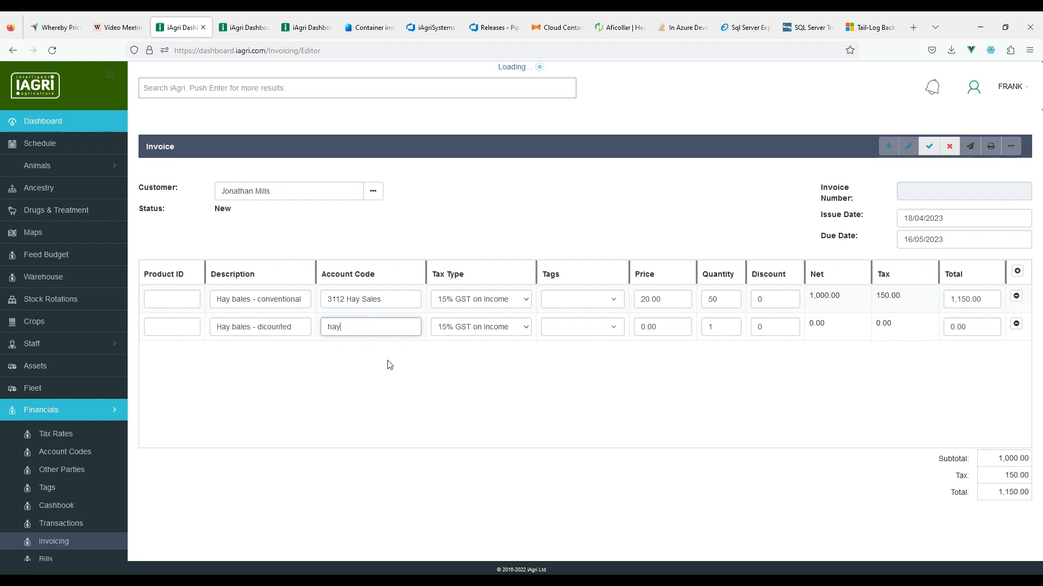
left_click(361, 351)
Step: Give the second line price 20, quantity 50 and discount 50, then save the invoice
left_click_drag(658, 326, 627, 327)
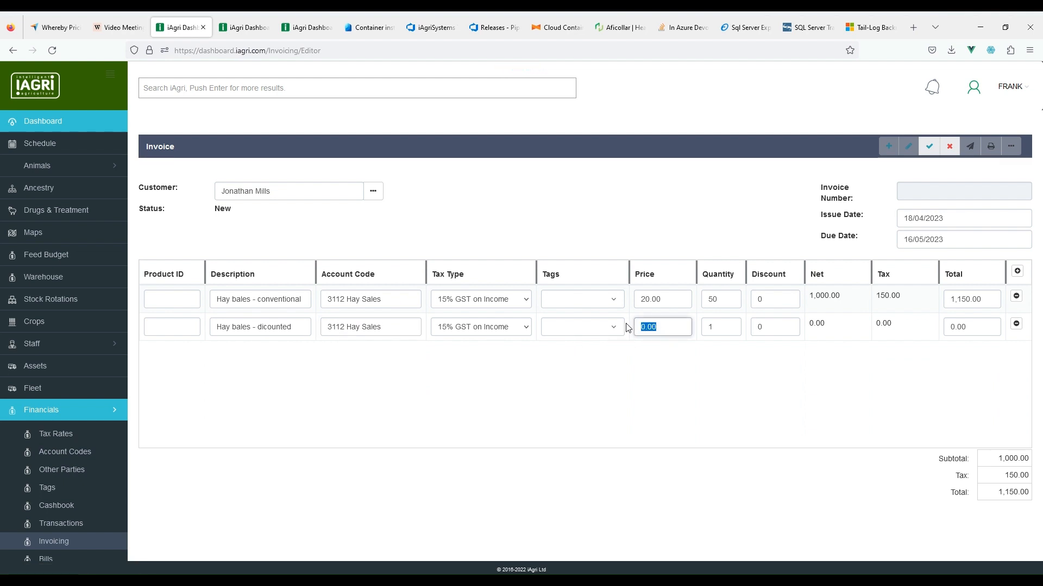
type("20")
left_click(725, 325)
double_click(724, 325)
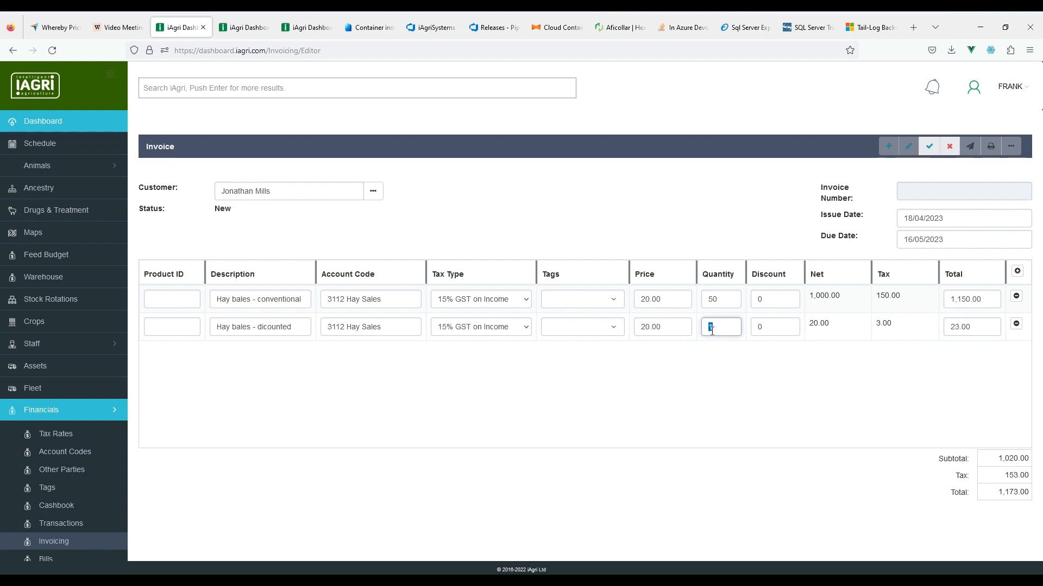
type("50")
left_click(770, 324)
double_click(766, 327)
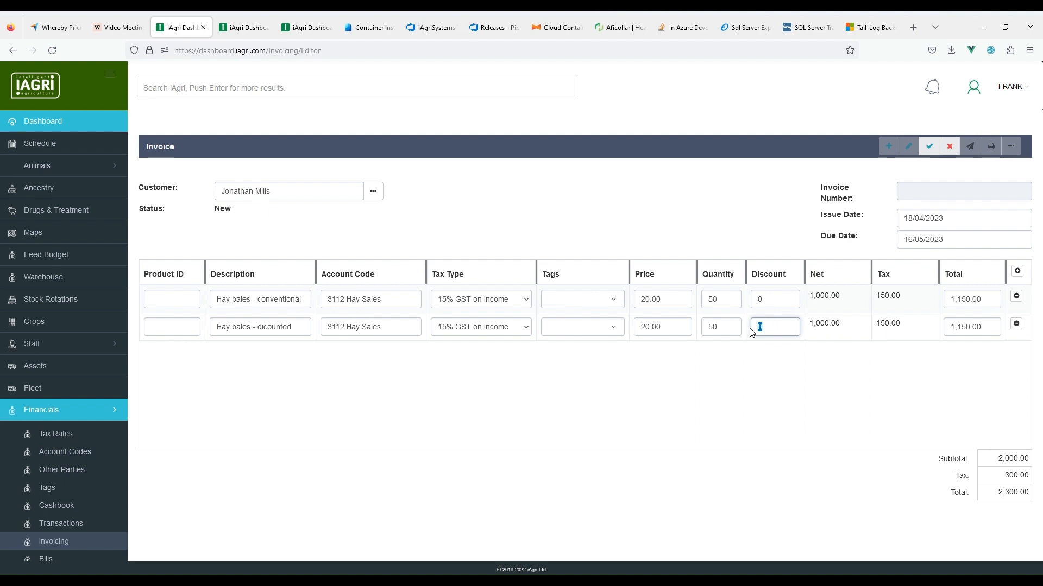
type("50")
key("Tab")
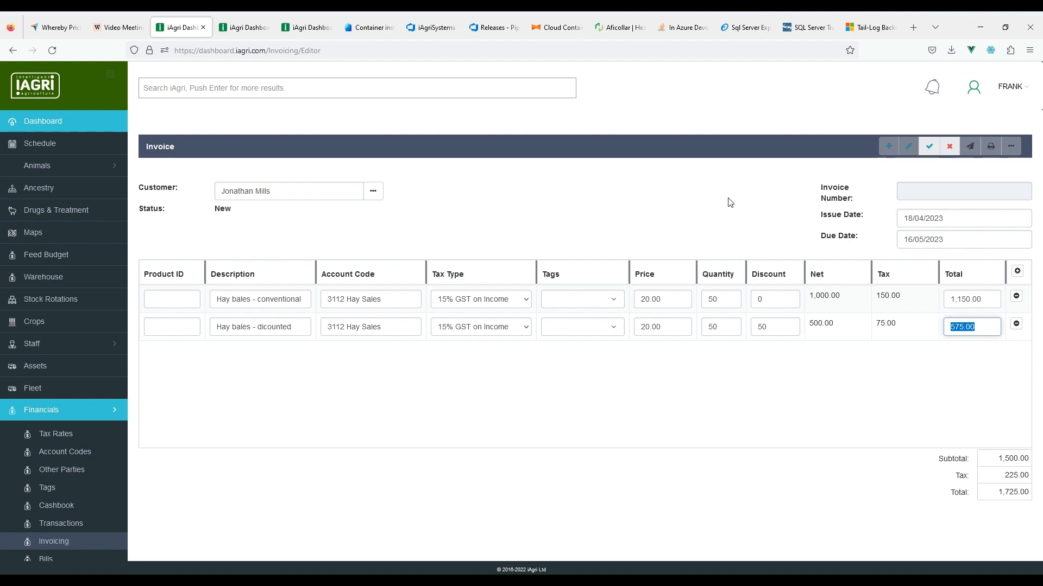
left_click(929, 151)
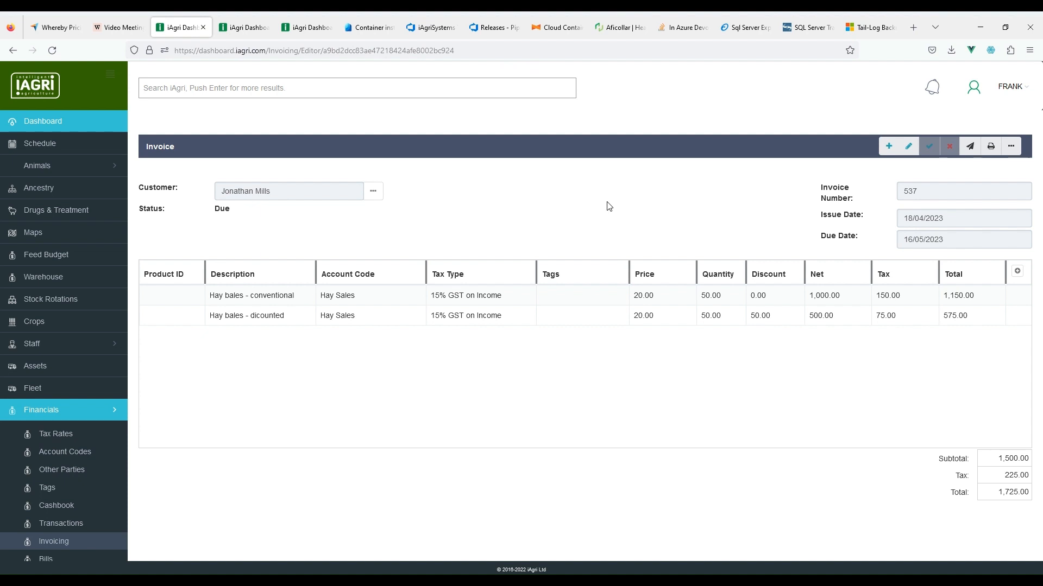
left_click(971, 147)
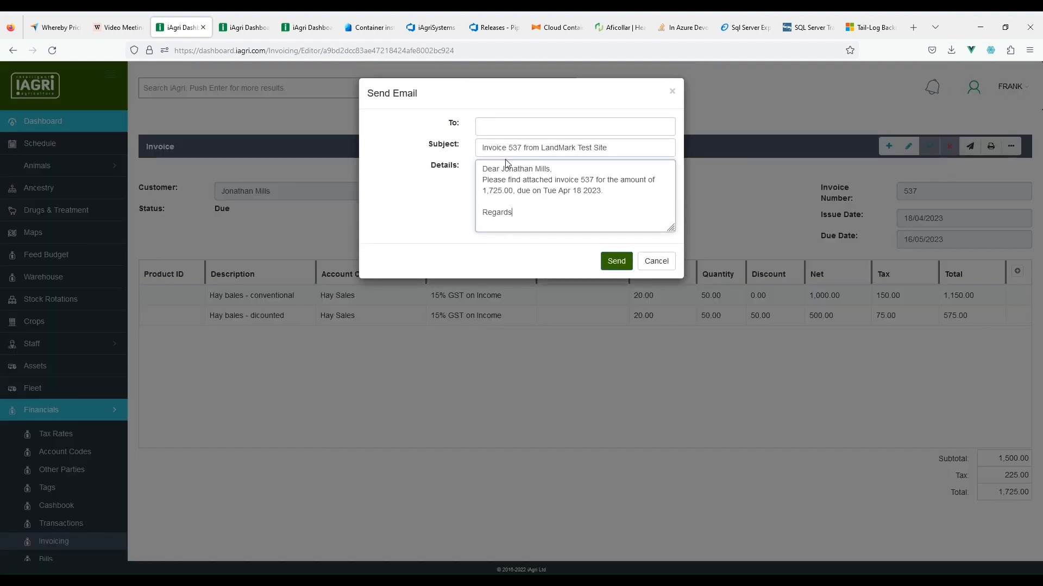
left_click(483, 127)
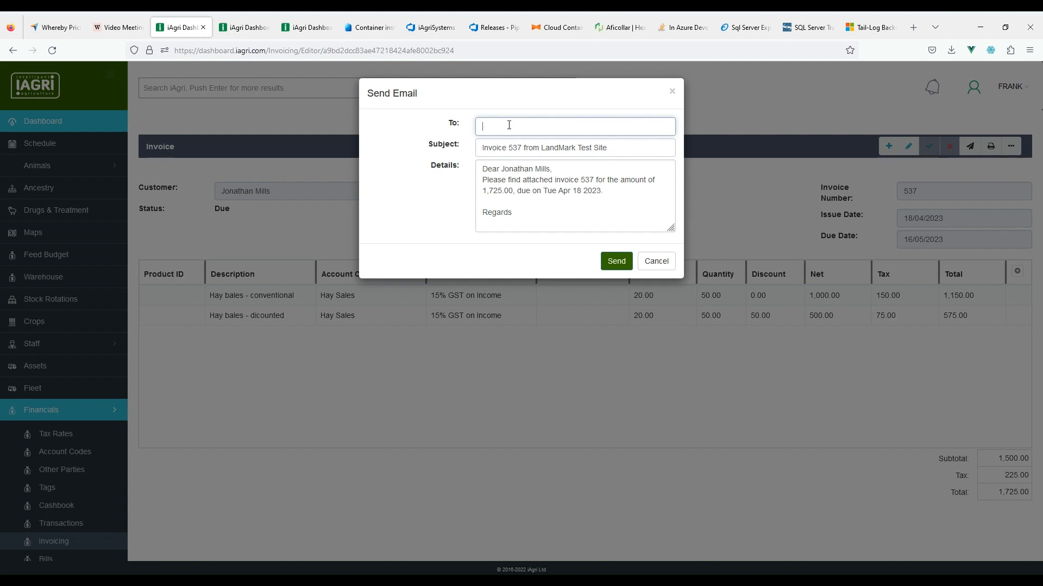
left_click(666, 266)
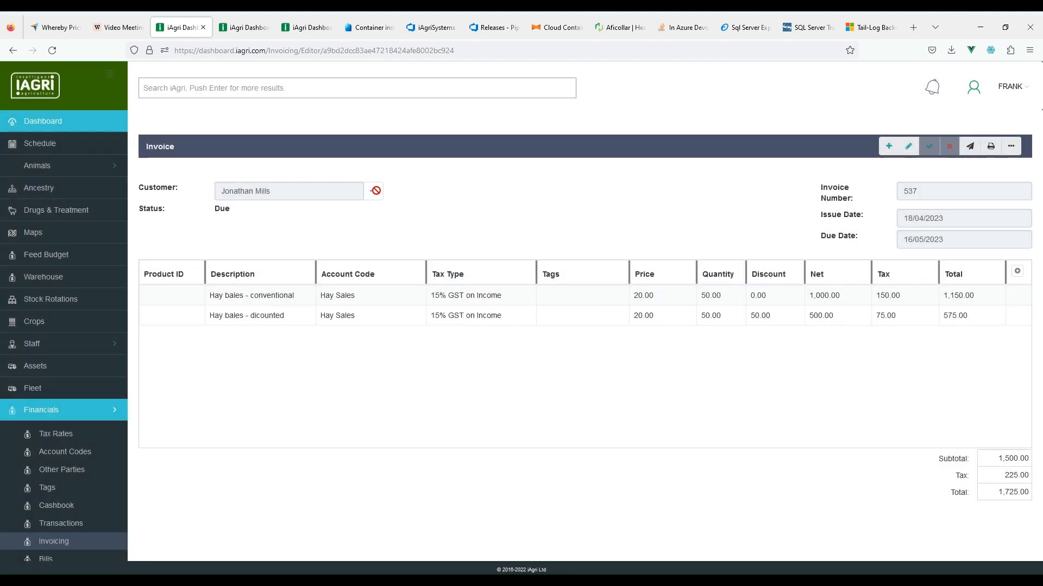
Step: Add an e-mail address to the customer's contact details and save invoice 537 again
left_click(907, 146)
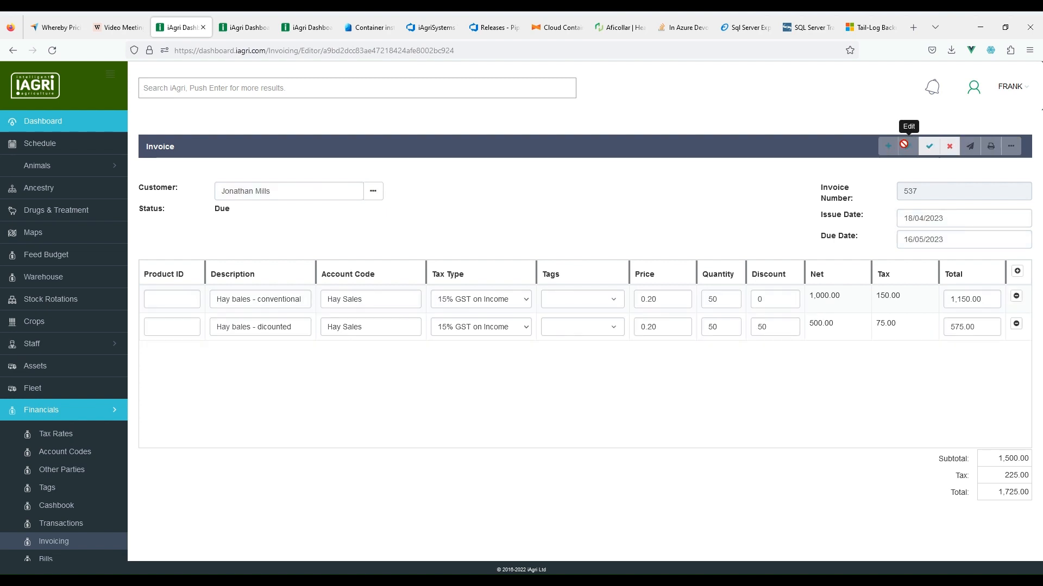
left_click(373, 190)
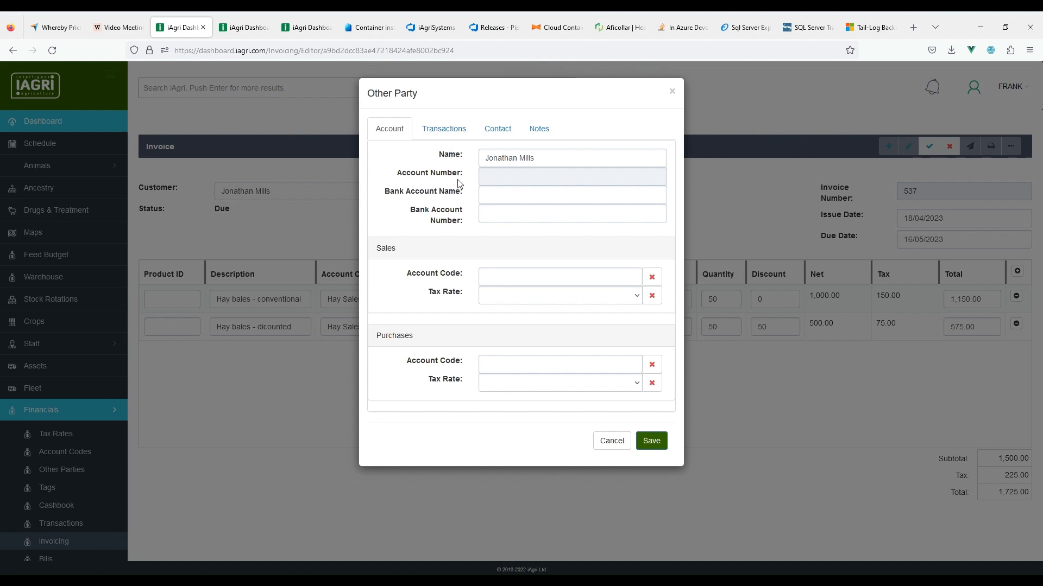
left_click(504, 131)
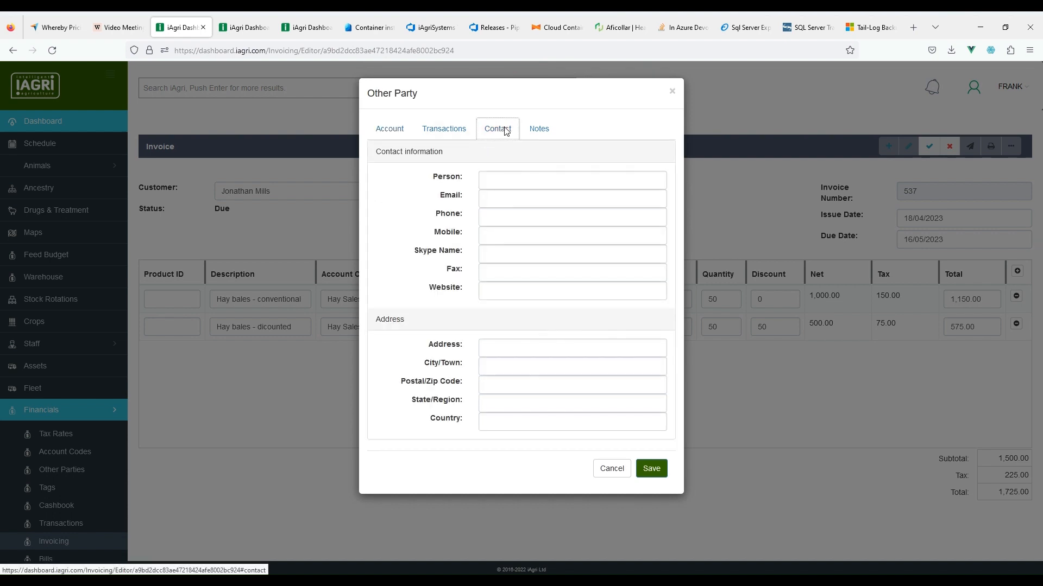
left_click(499, 197)
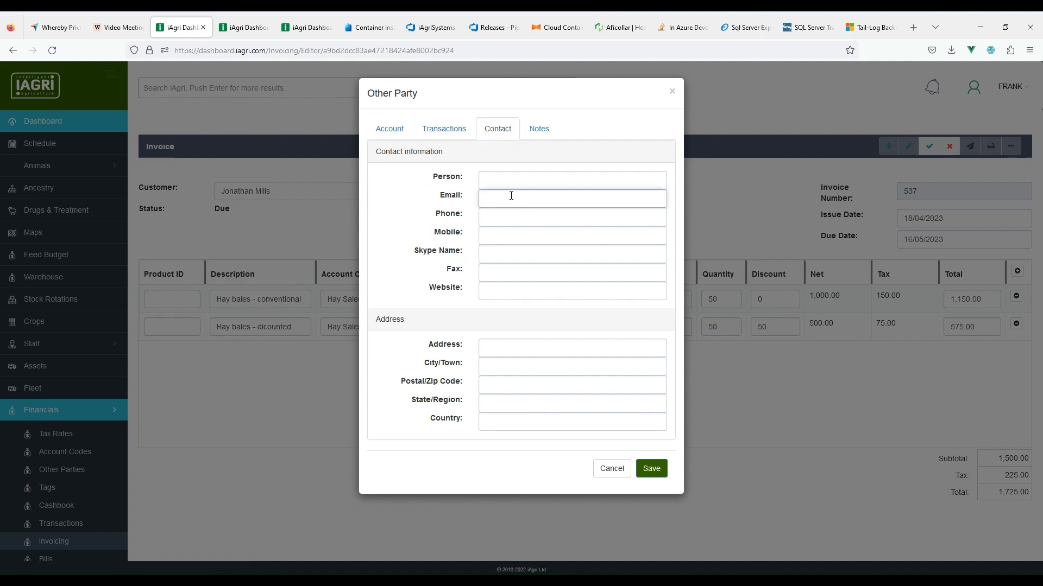
left_click(647, 467)
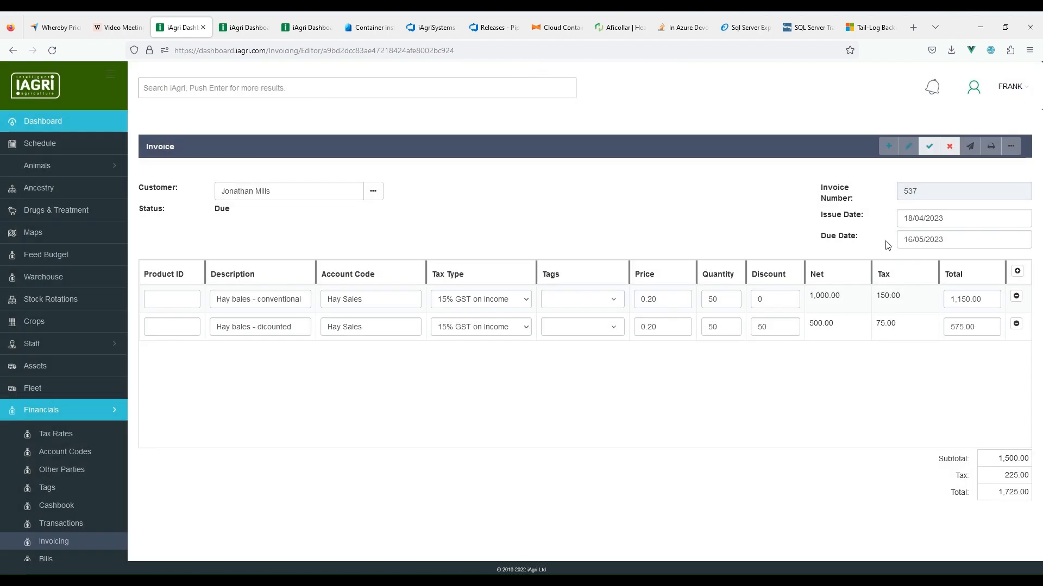
left_click(930, 147)
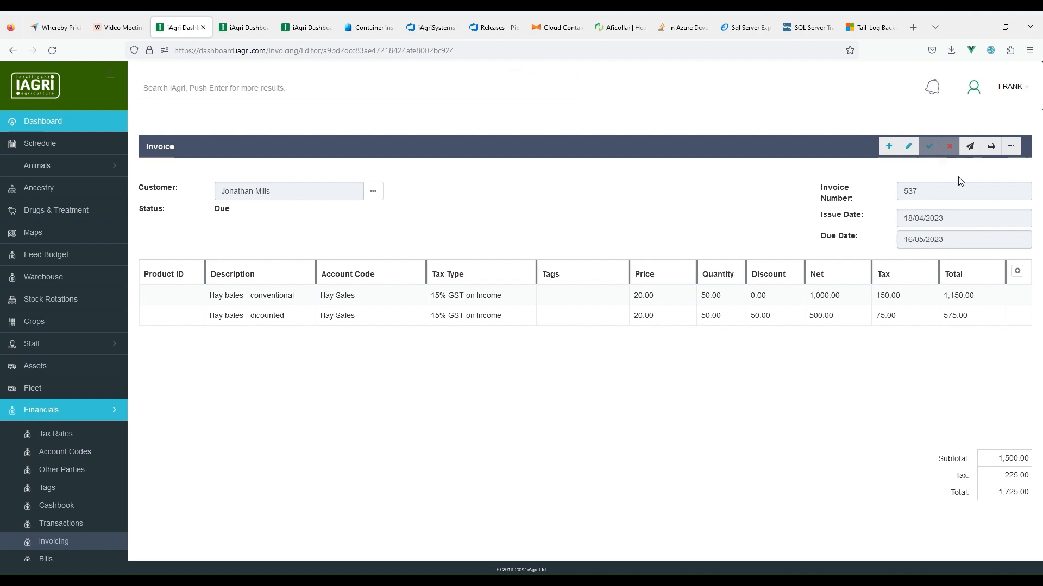
Step: Email invoice 537 to the customer, signing off the message with the sender's name
left_click(970, 149)
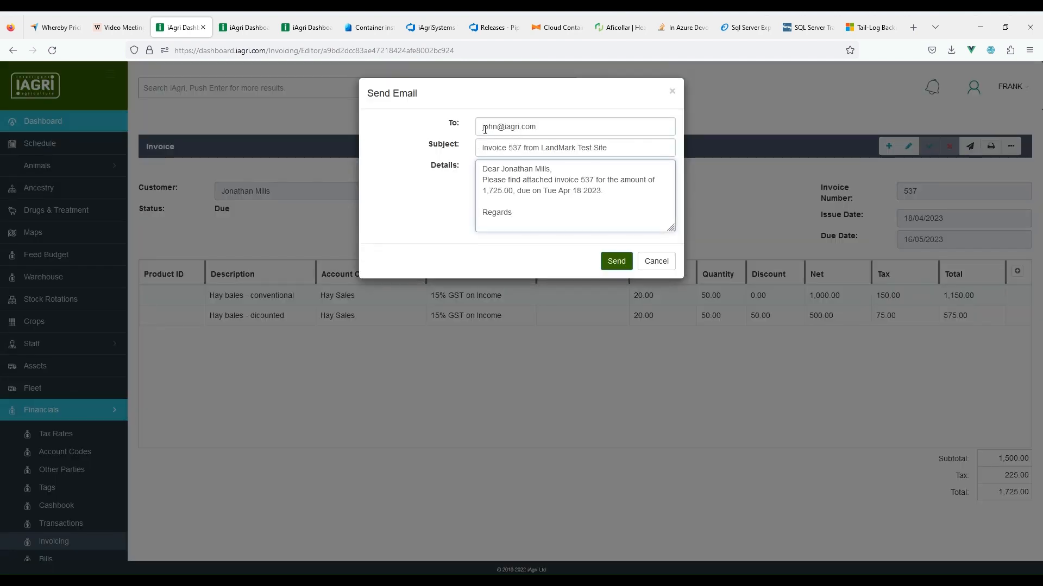
left_click(547, 126)
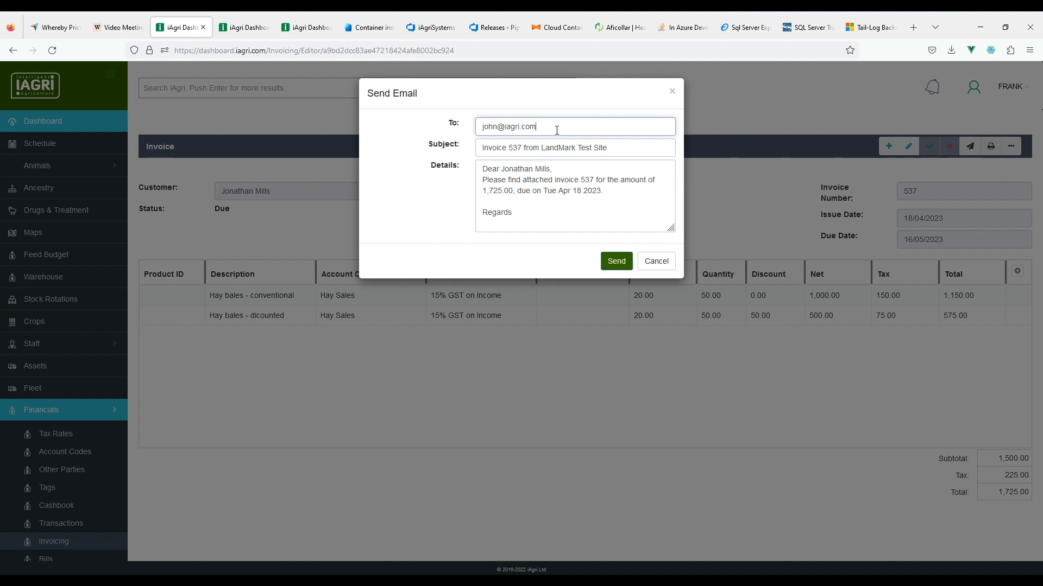
left_click(549, 214)
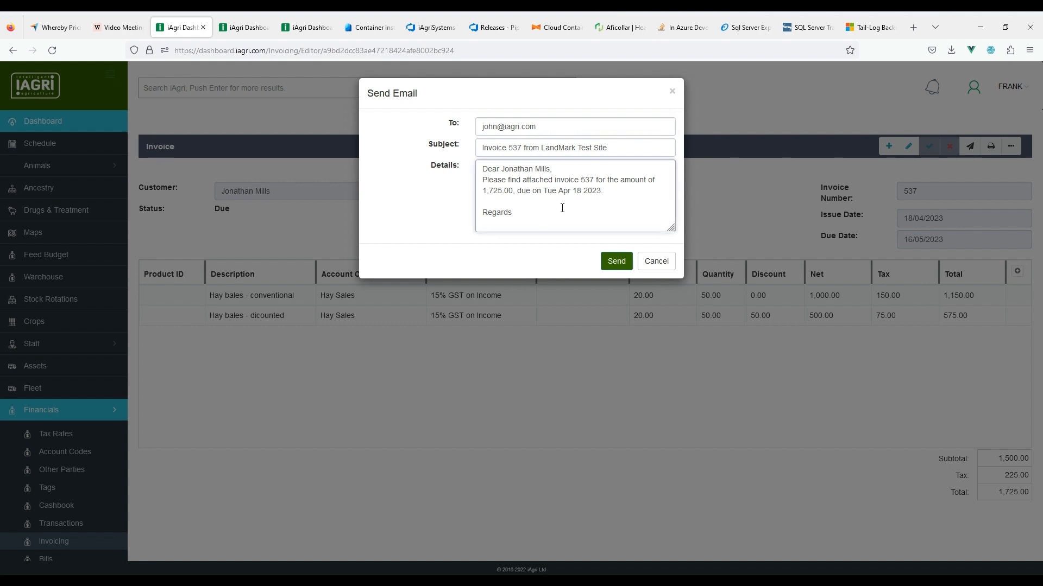
type("Frank.")
left_click(621, 266)
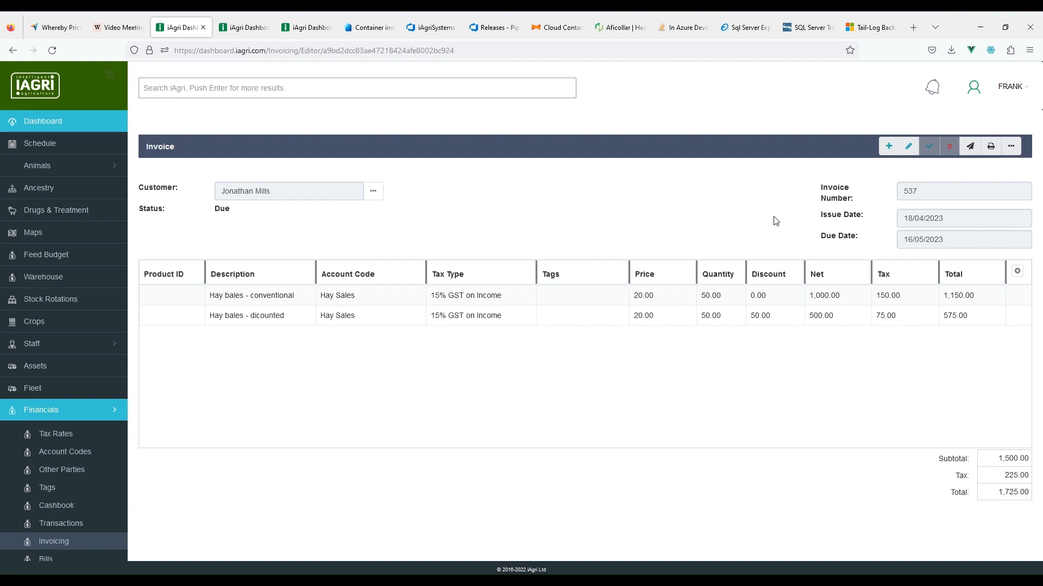
left_click(990, 147)
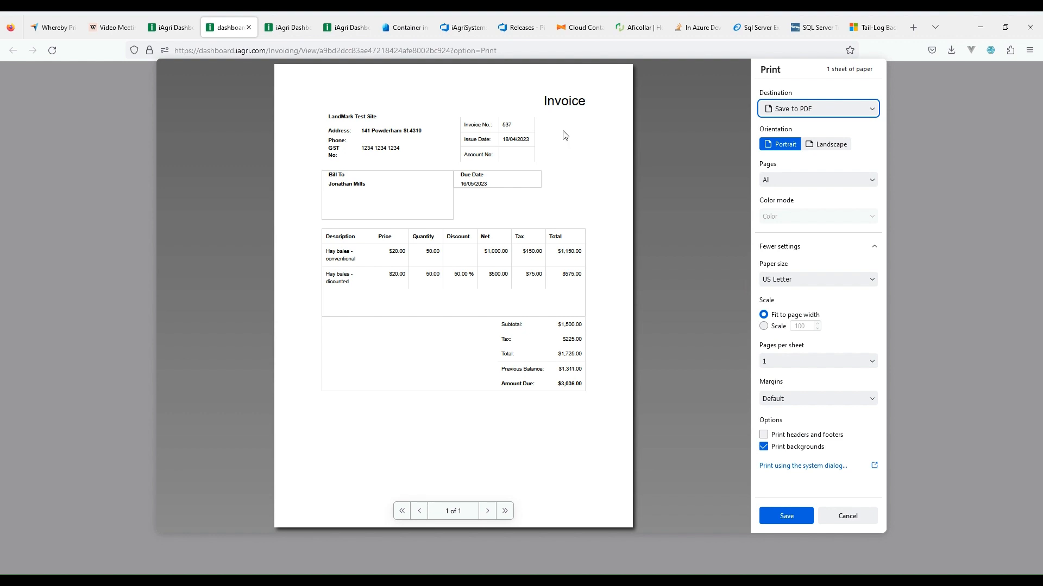
left_click(366, 149)
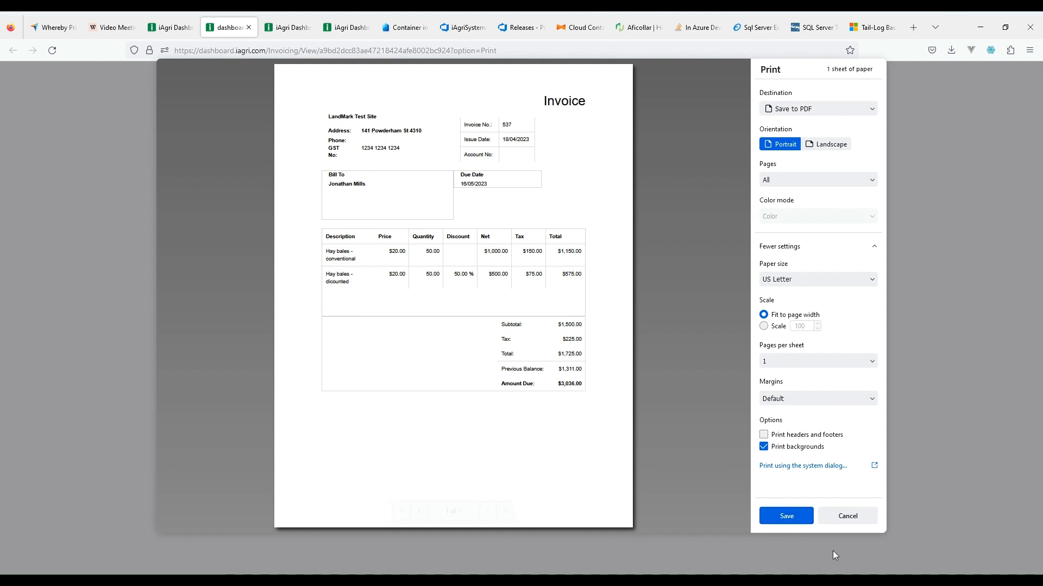
left_click(857, 520)
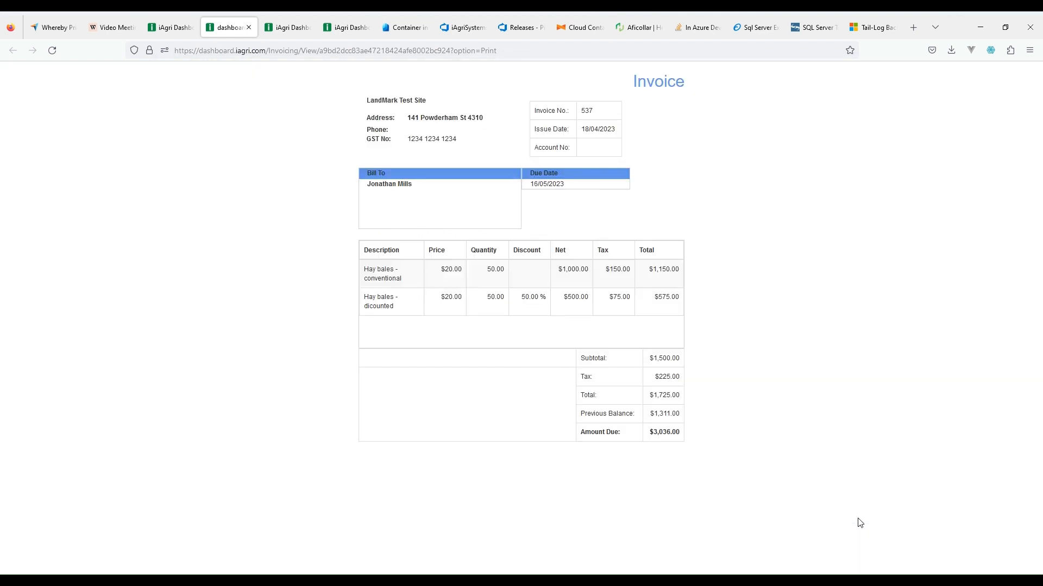
left_click(248, 28)
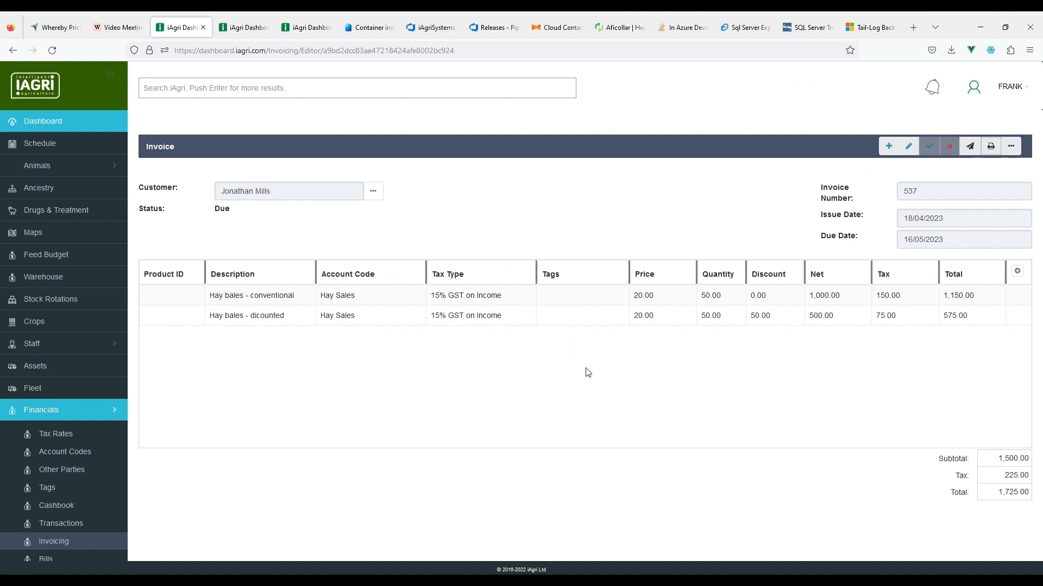